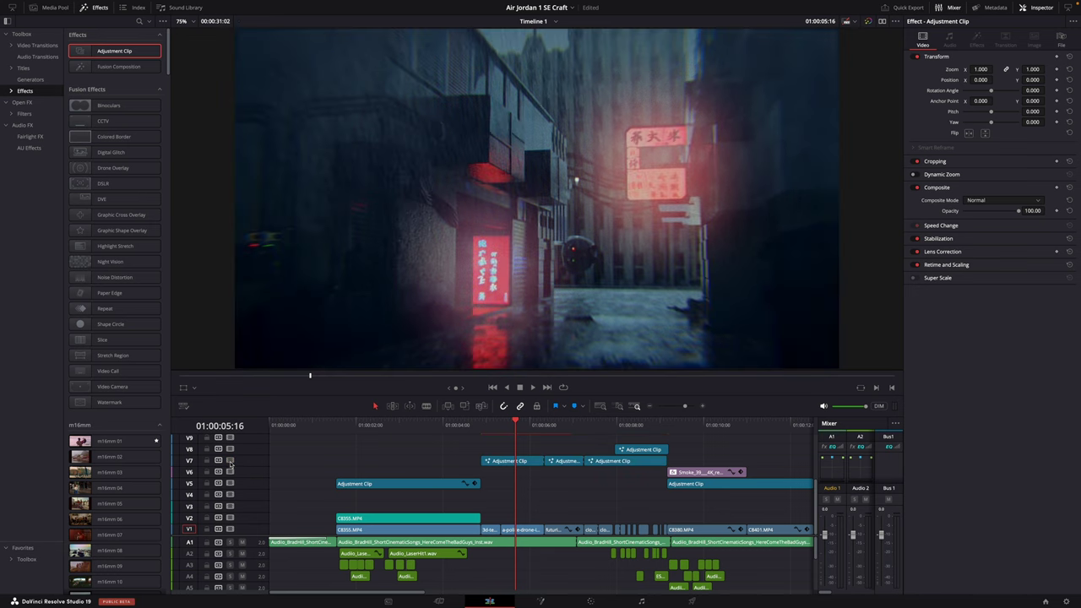
Disable the V7 adjustment-clip track so the edit plays without its effects
click(230, 462)
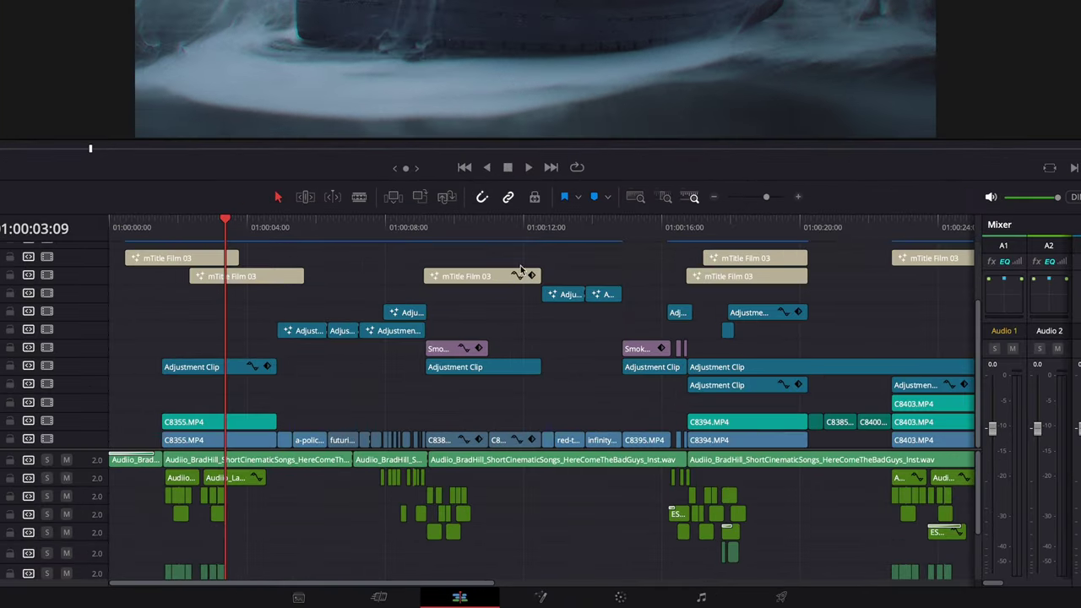
Zoom the timeline in on the stacked clips around the playhead
drag(765, 201, 775, 201)
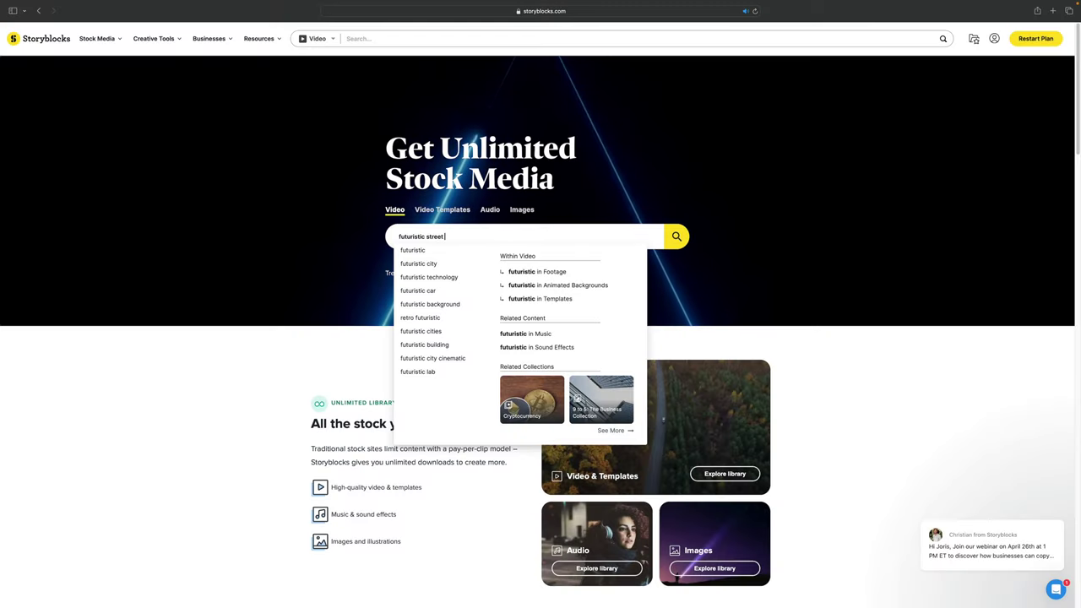
Search Storyblocks for 'futuristic street neon red' and scroll through the video results
text(neon red)
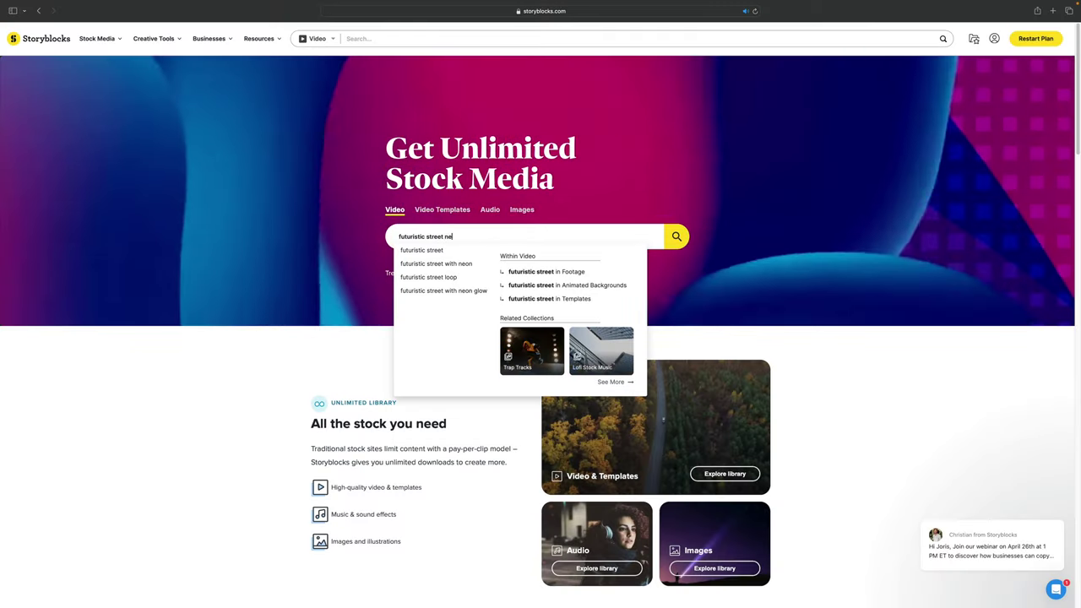
key(Return)
scroll(540, 338, down, 1)
drag(1076, 139, 1076, 214)
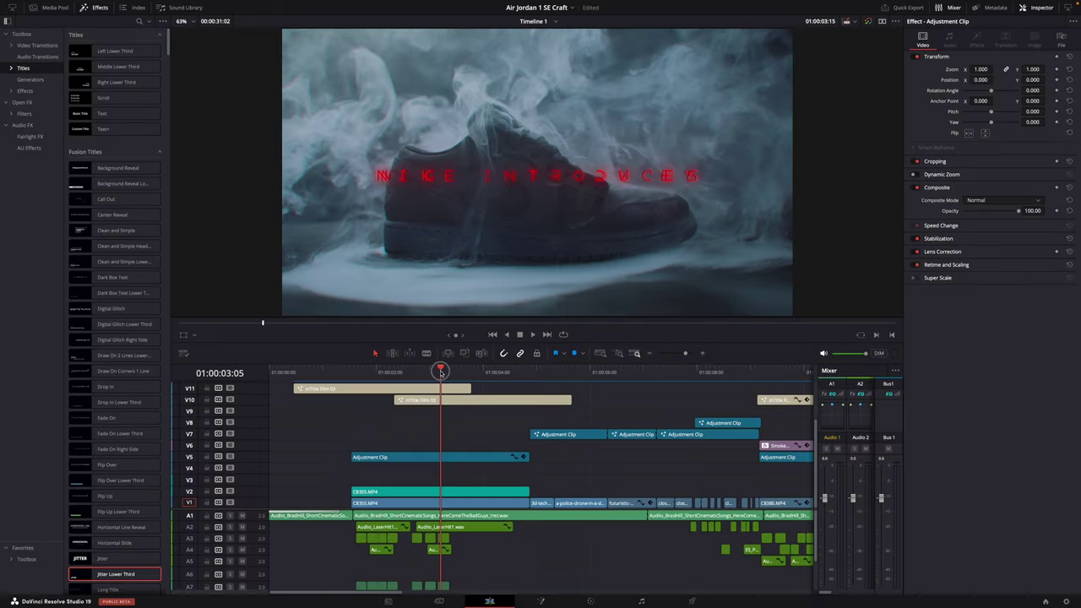
Move the CB355.MP4 clip from V4 onto V2 above V1 and park the playhead at 01:00:40:23
drag(437, 376, 505, 376)
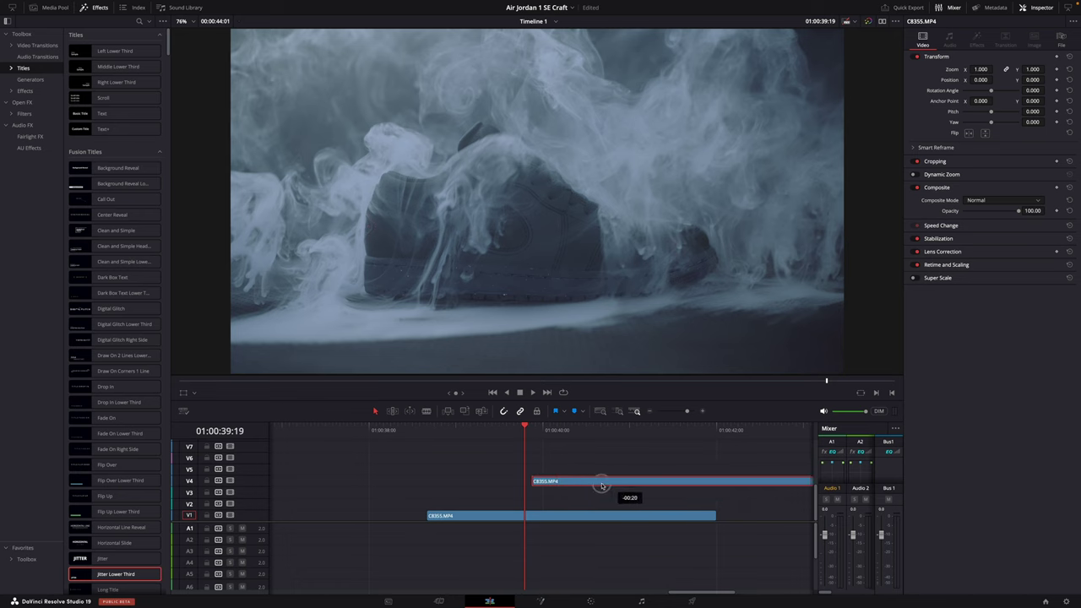
drag(602, 486, 511, 510)
drag(582, 420, 626, 436)
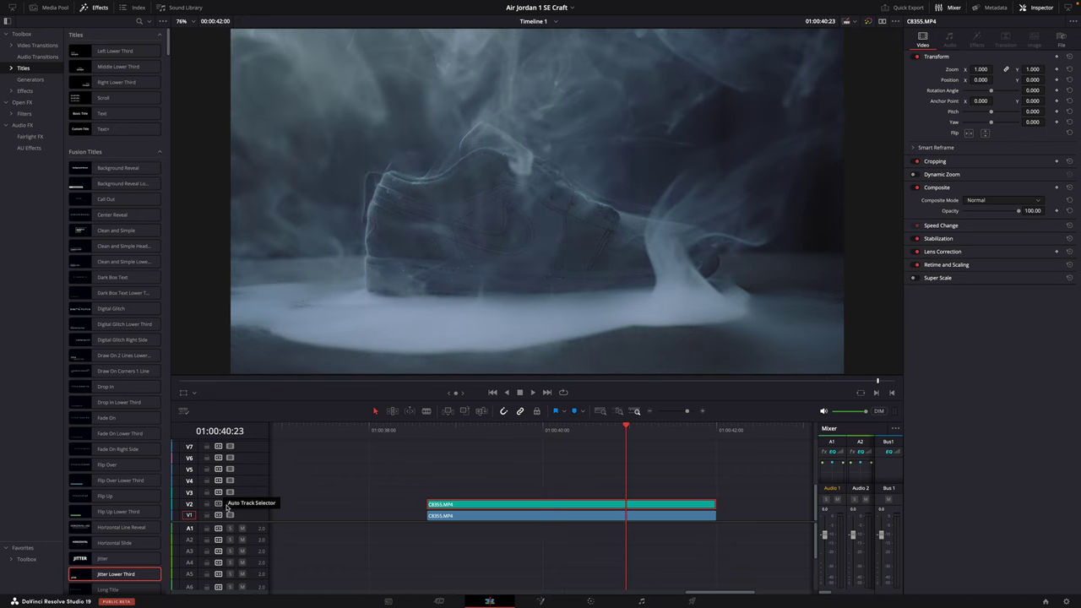
Toggle the V2 smoke clip on and off to preview it, leaving it enabled
click(231, 505)
click(230, 505)
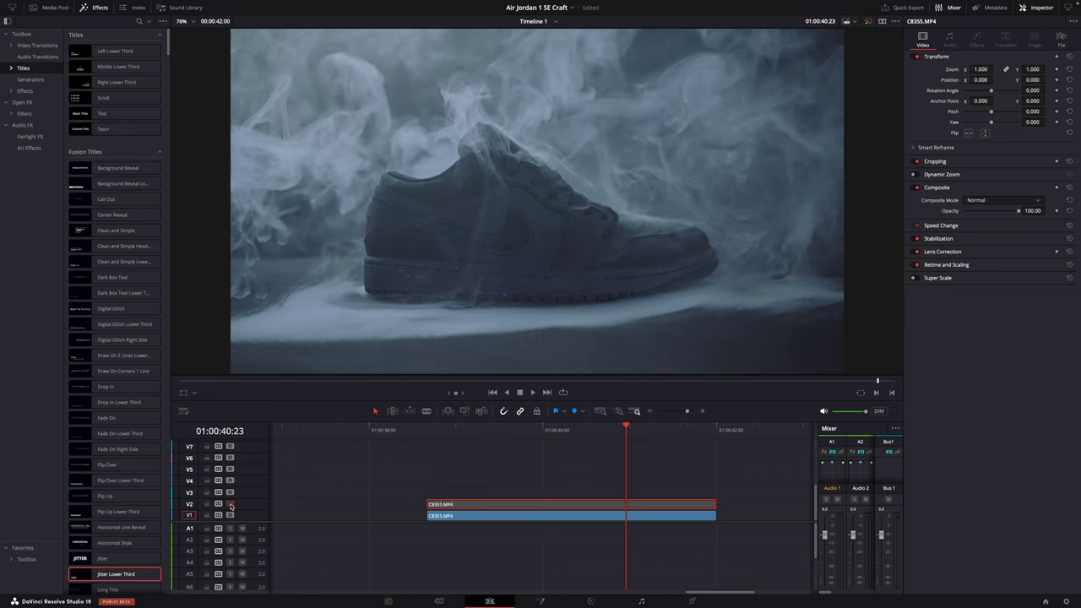
click(231, 504)
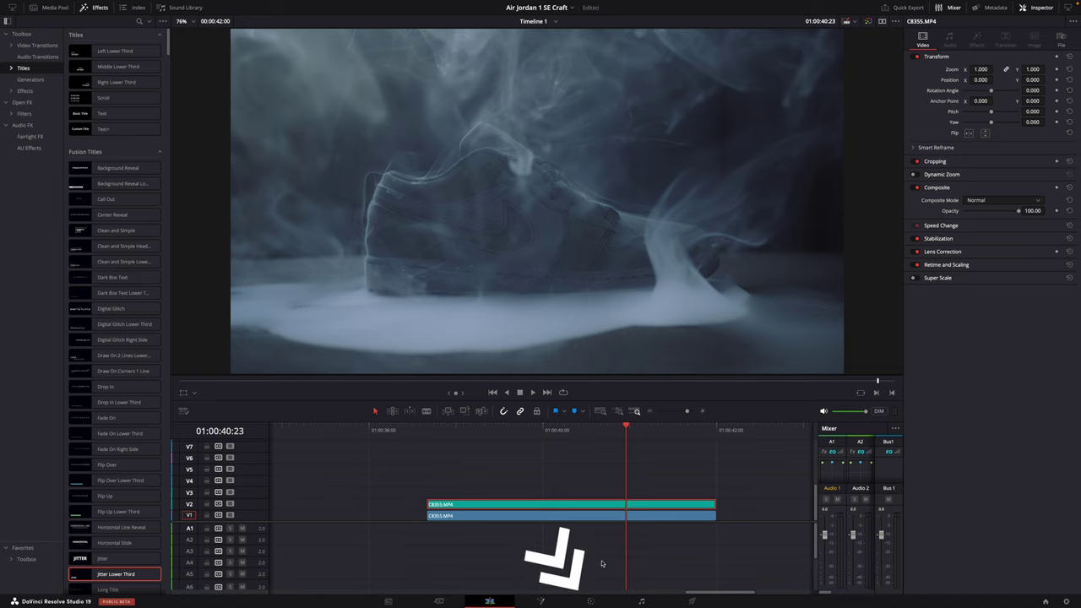
On the Color page, place a rectangle window down over the smoky floor
click(590, 601)
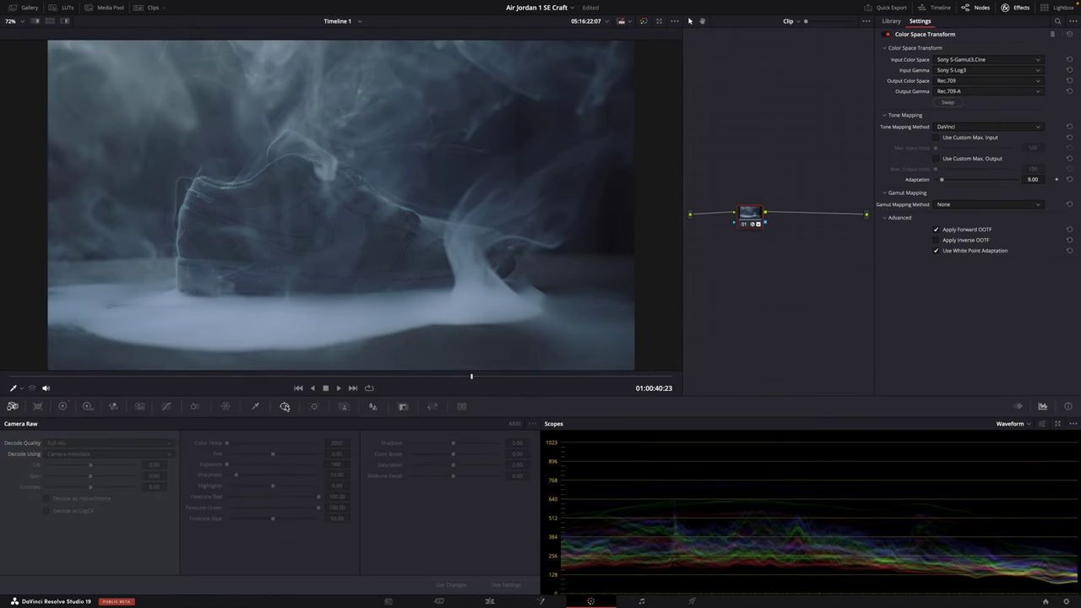
click(285, 407)
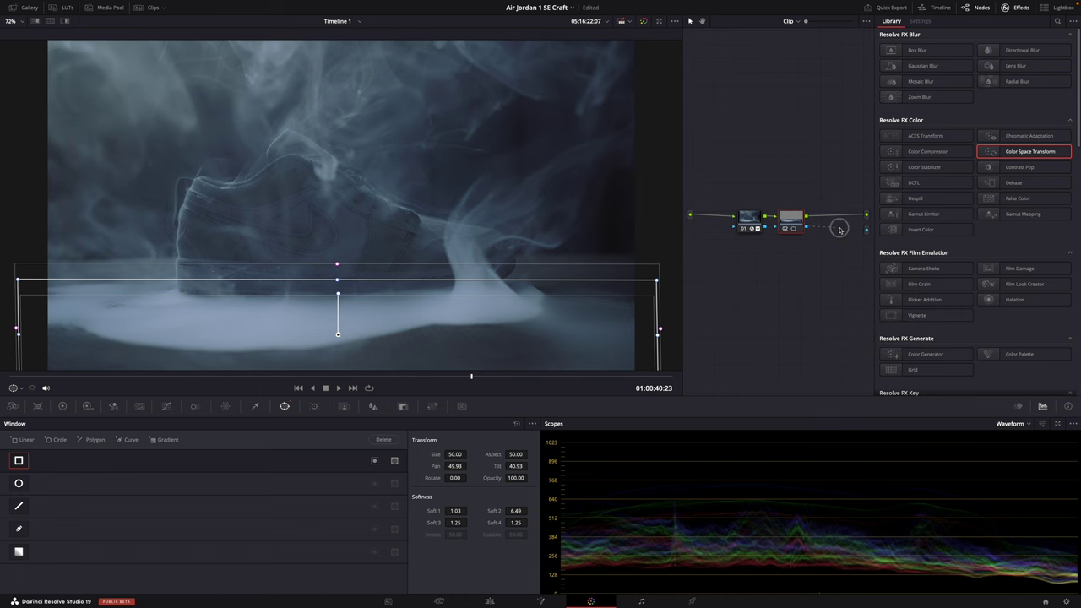
drag(338, 334, 324, 364)
click(489, 601)
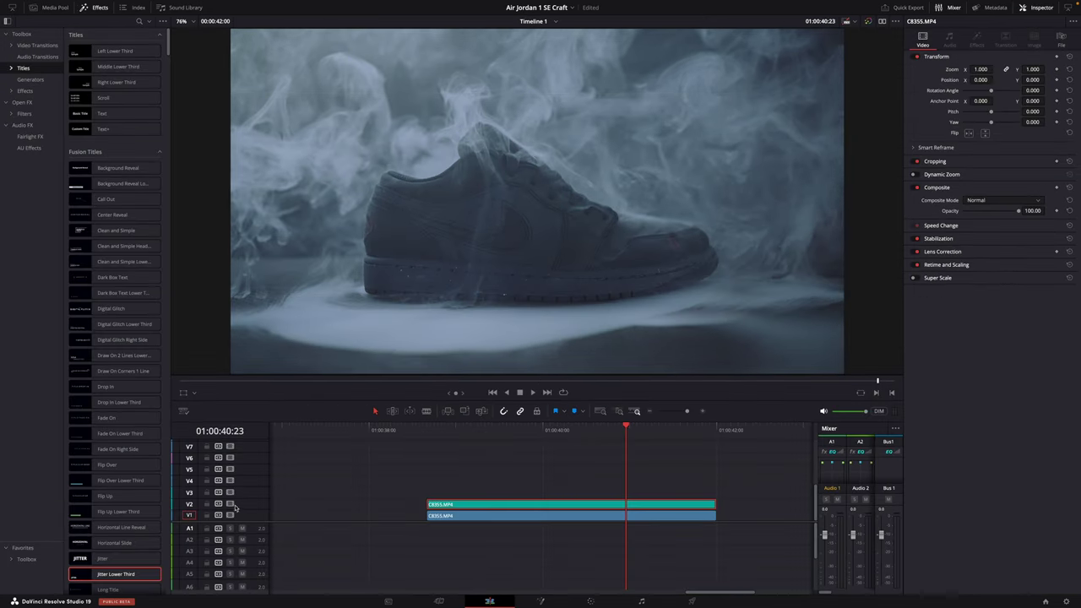
Toggle the V2 smoke track off and on four times to compare the shot
click(229, 503)
click(230, 504)
click(230, 503)
click(229, 504)
click(230, 503)
click(229, 503)
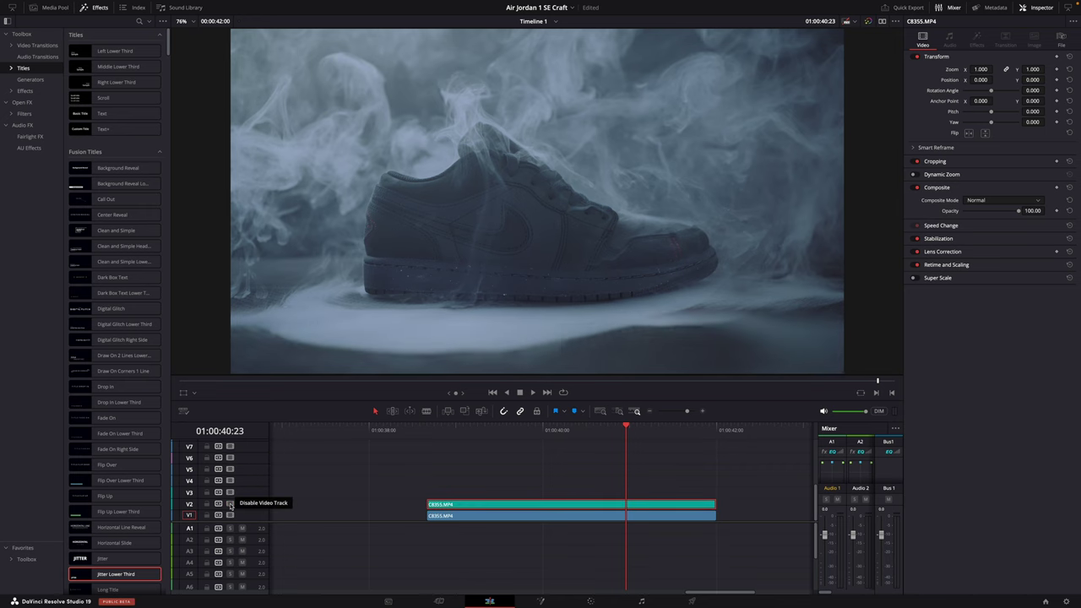
click(230, 504)
click(230, 503)
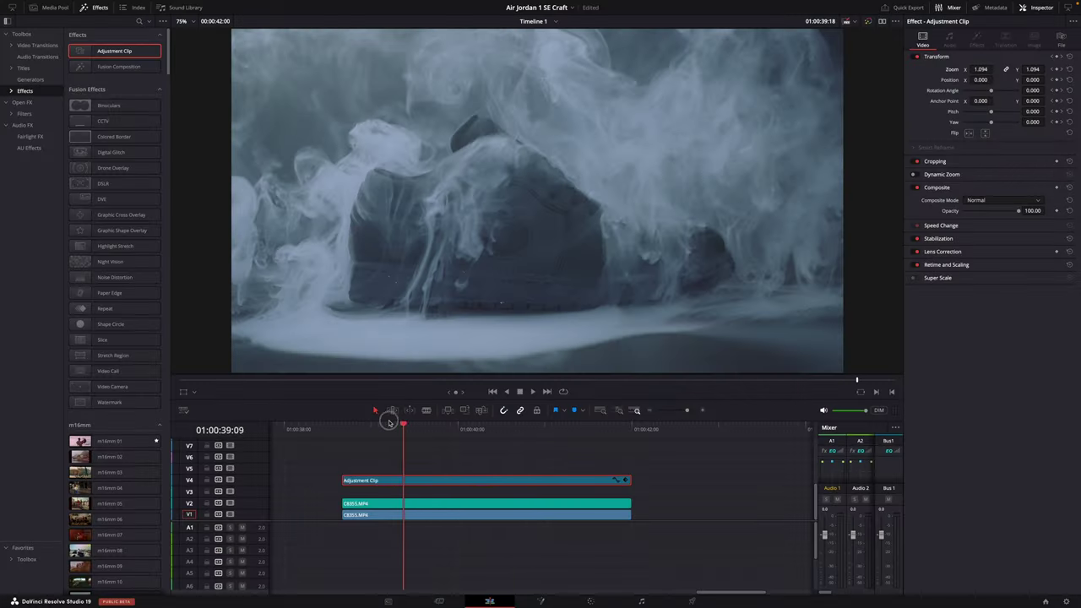
Scrub the playhead across the CB355.MP4 smoke clips to about 01:00:39:19 and back
drag(389, 421, 594, 430)
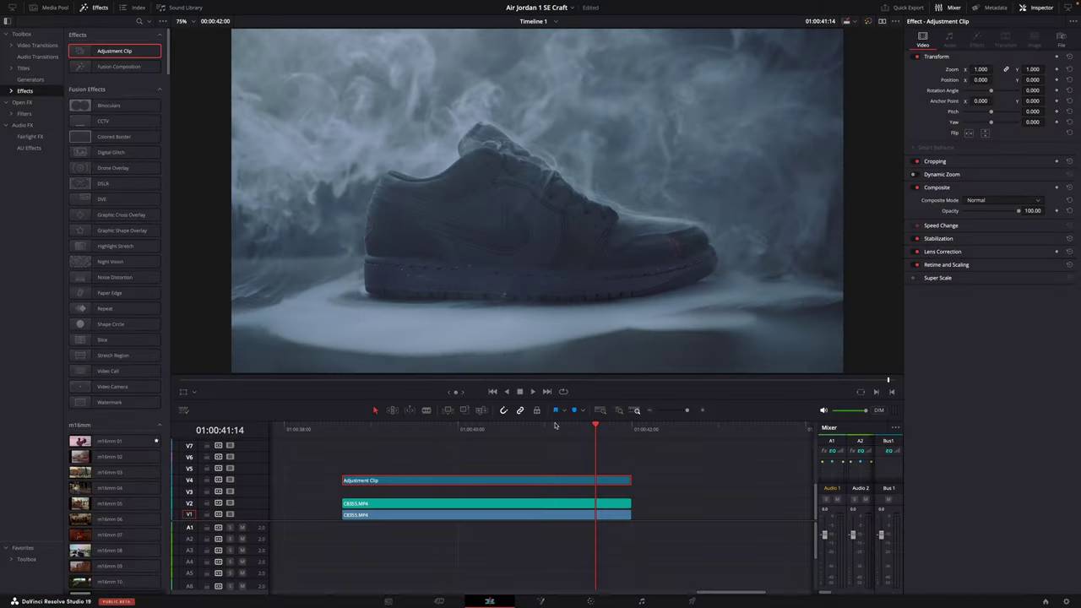
drag(555, 425, 351, 426)
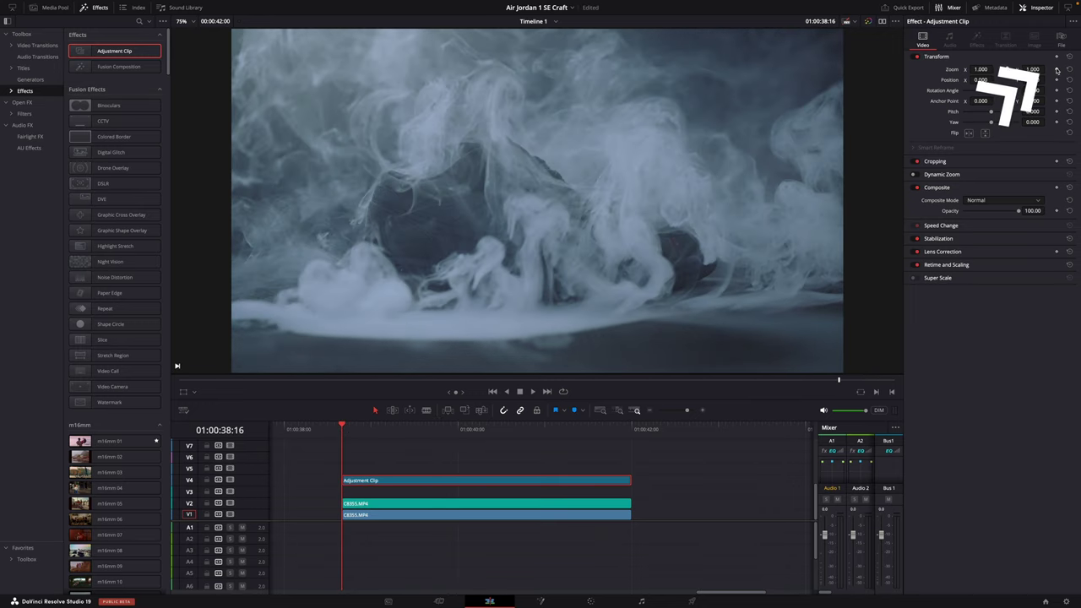
Move the playhead to 01:00:41:14 and raise the Adjustment Clip zoom to 1.290
drag(569, 429, 599, 429)
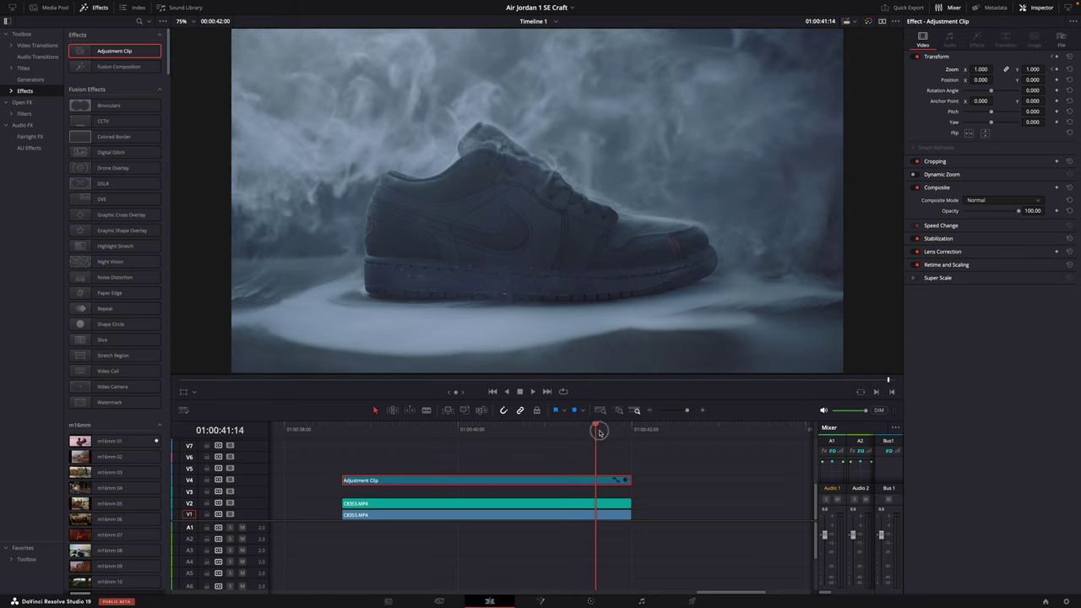
drag(1032, 69, 1046, 71)
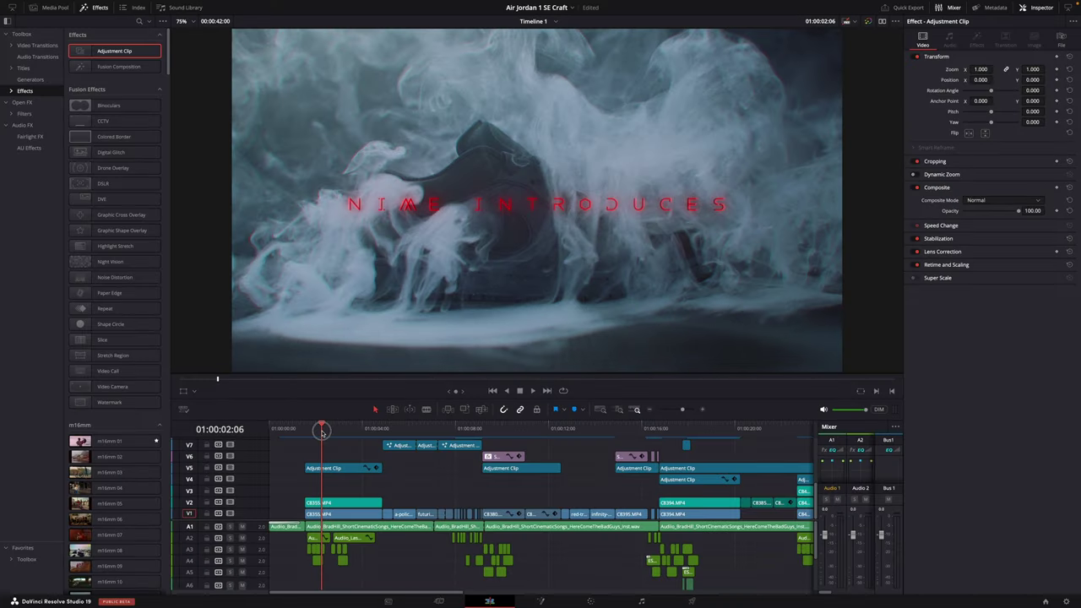
drag(321, 431, 349, 435)
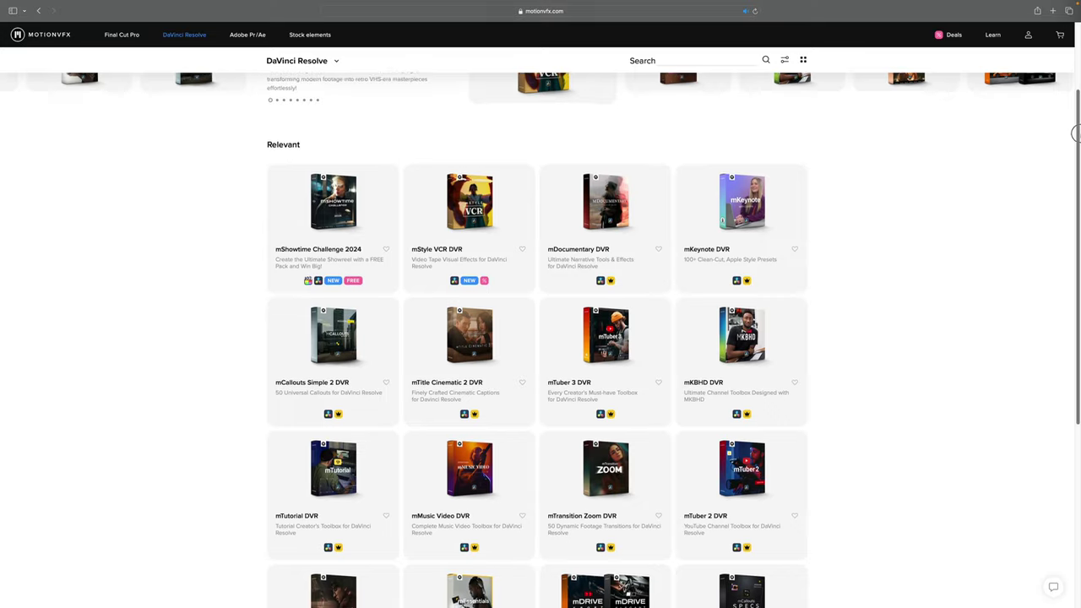
scroll(1076, 152, down, 2)
drag(1077, 163, 1076, 193)
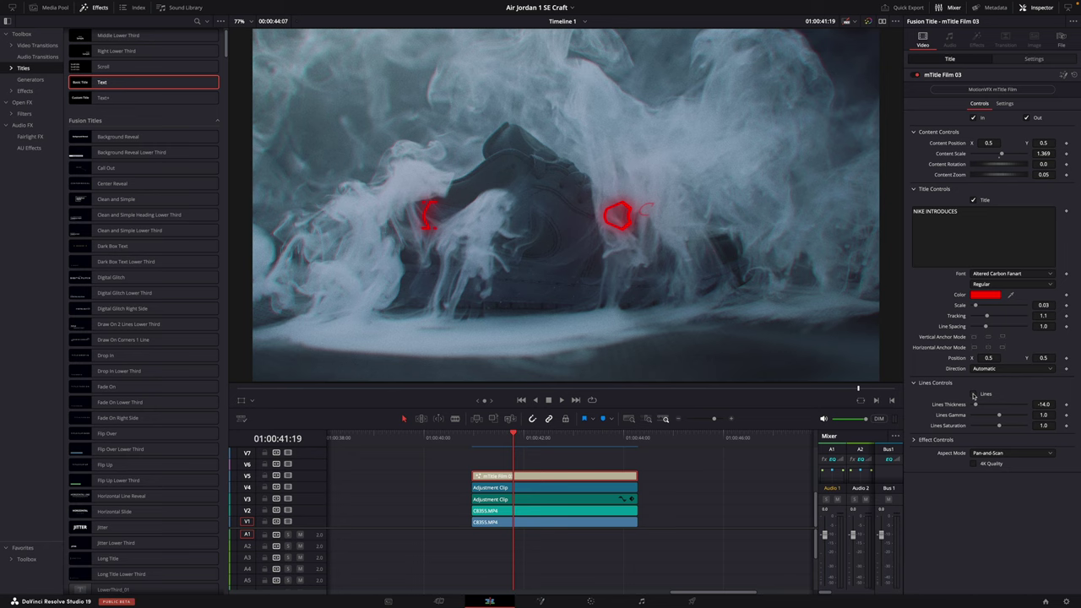
Increase Lines Thickness on the NIKE INTRODUCES mTitle Film 03 title
drag(985, 405, 978, 406)
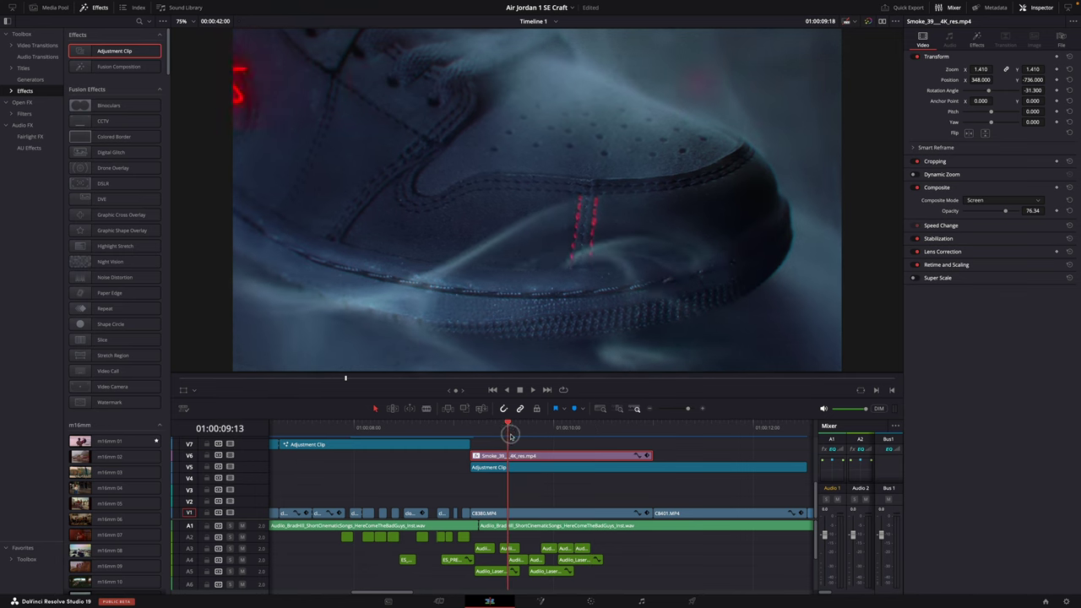
Compare the V6 smoke overlay on and off, then set its Composite Mode to Normal
drag(510, 435, 506, 437)
click(229, 457)
click(229, 457)
click(229, 457)
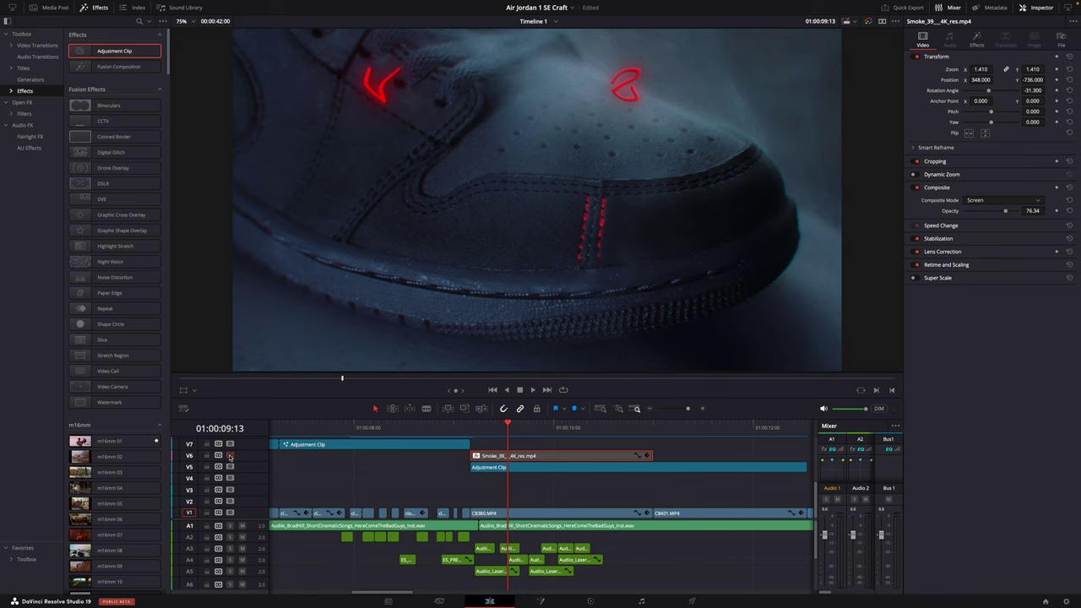
click(228, 457)
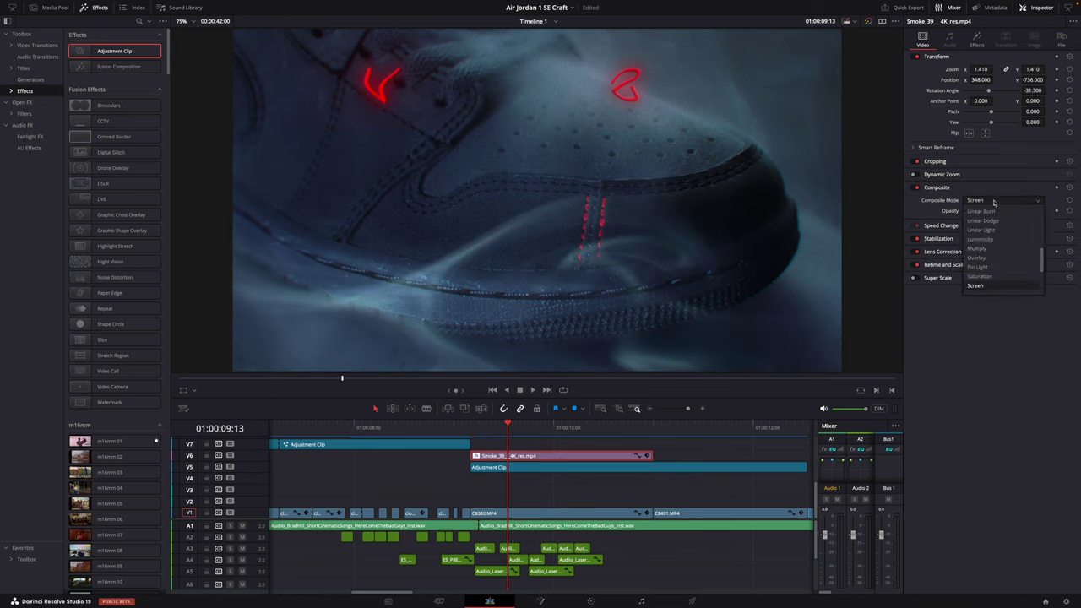
click(991, 211)
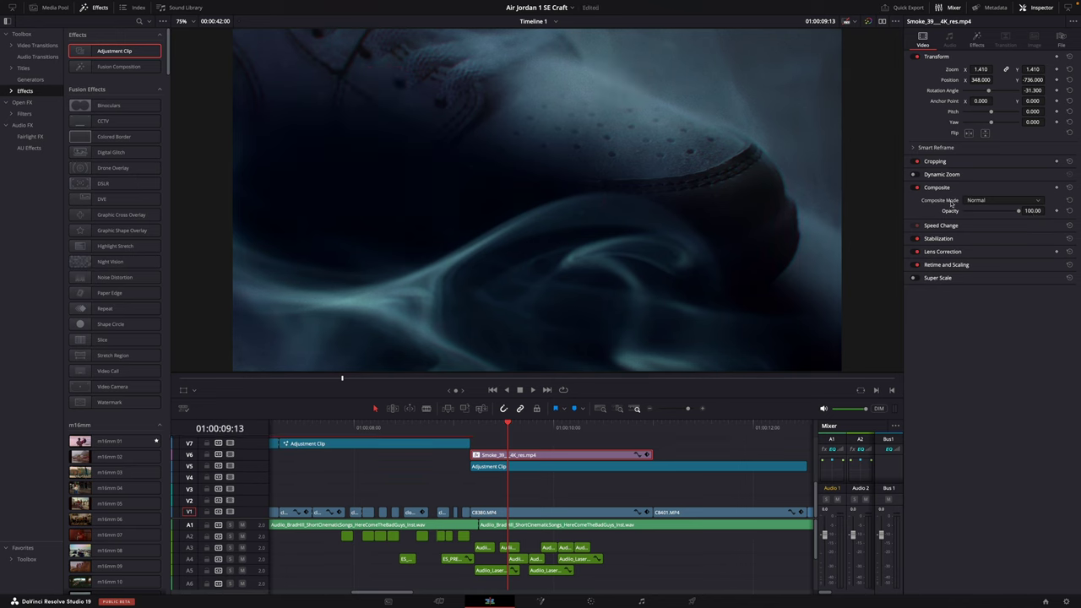
scroll(986, 258, down, 5)
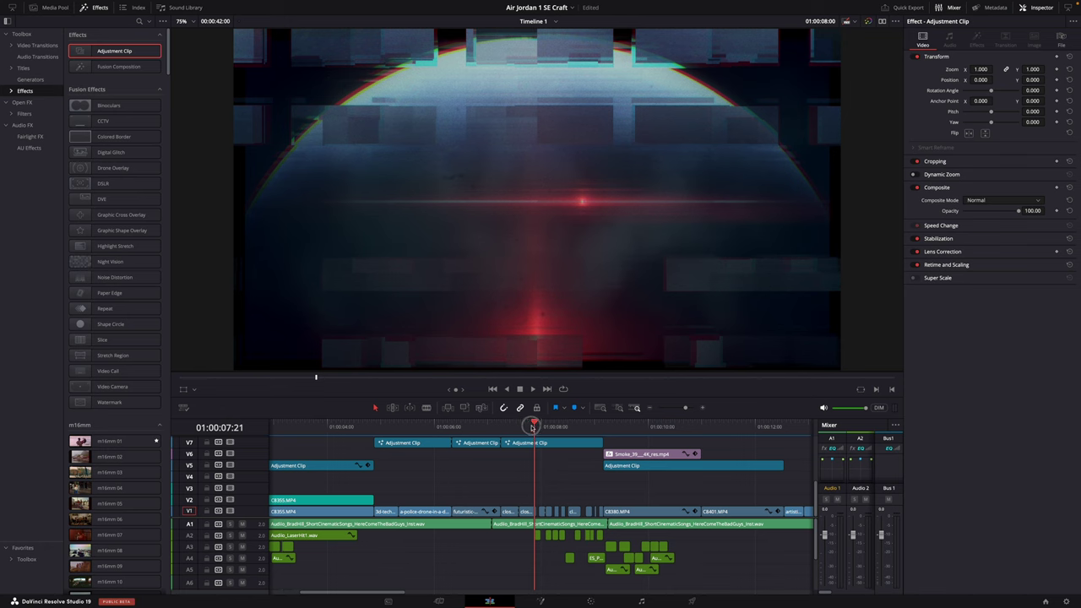
Place a shortened Adjustment Clip above the moon shot and apply Digital Glitch to it
drag(532, 427, 600, 429)
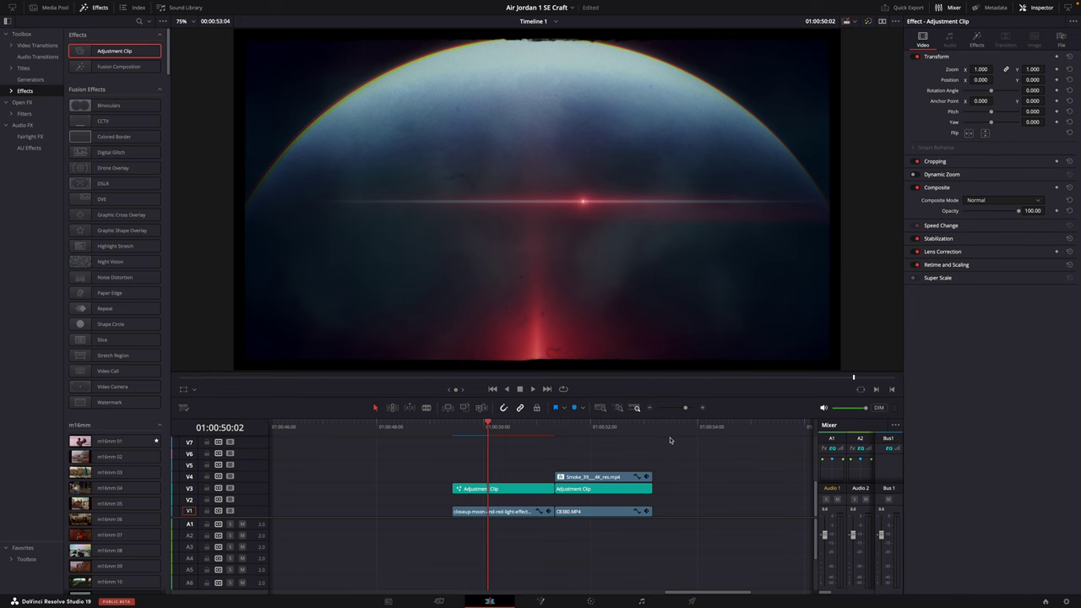
drag(104, 51, 499, 454)
drag(723, 453, 592, 454)
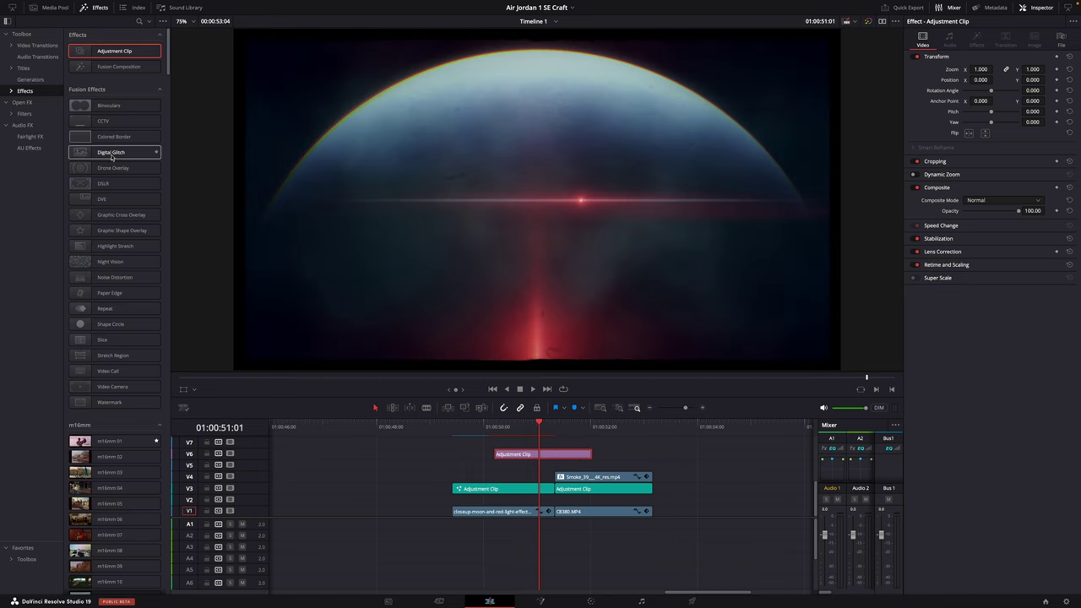
drag(110, 153, 525, 454)
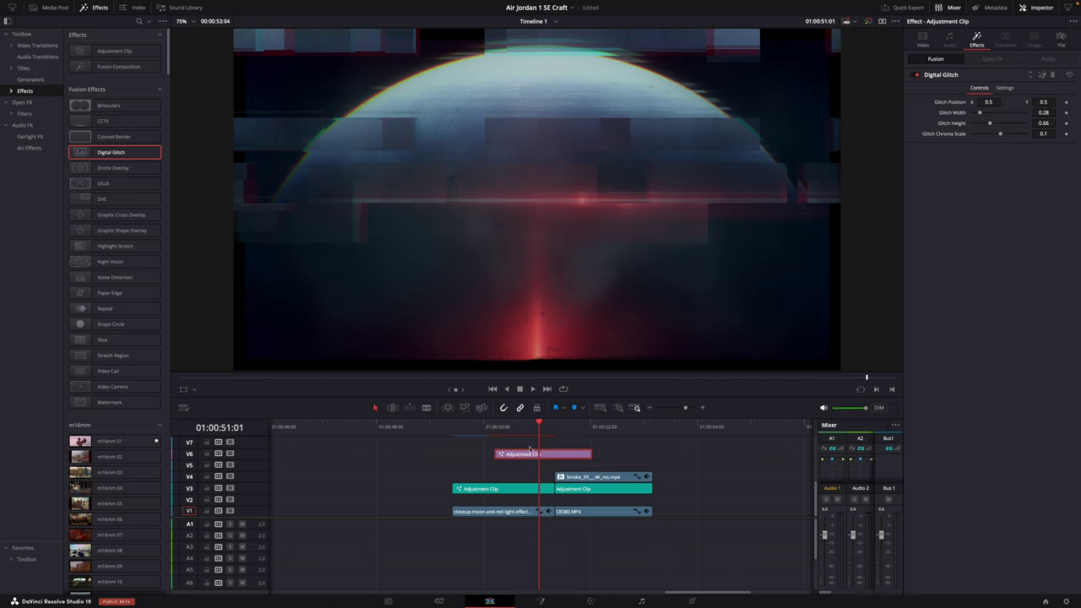
Preview the Digital Glitch playing over the closeup-moon clip
click(528, 511)
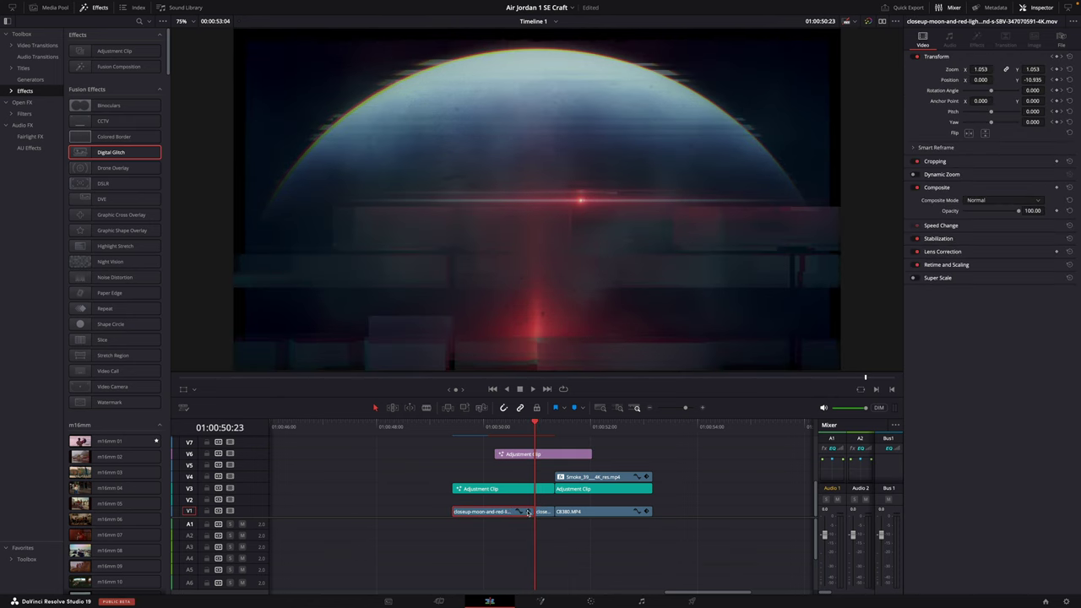
click(541, 431)
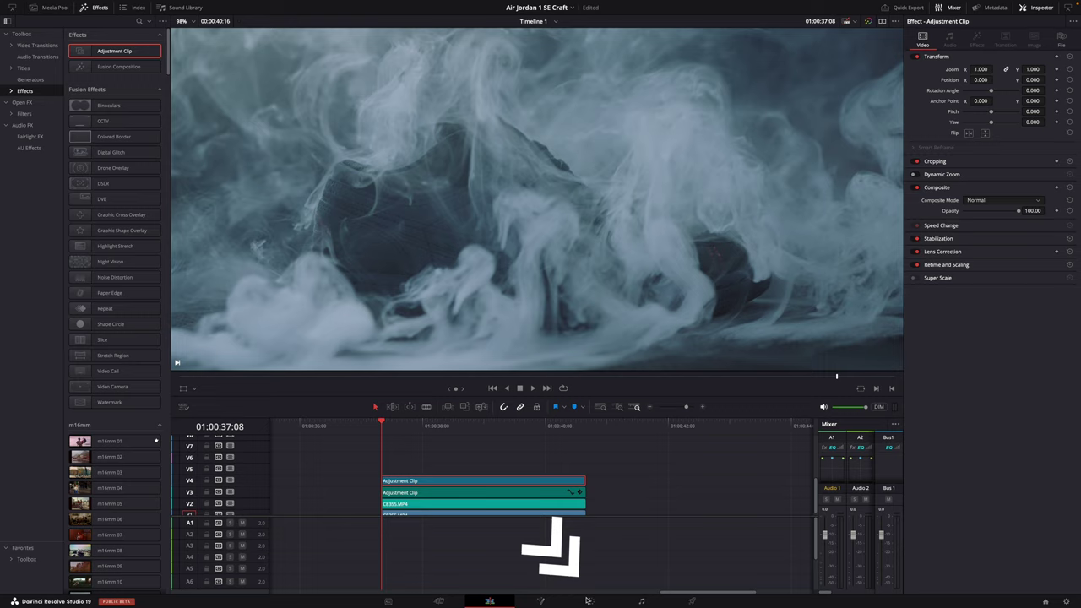
click(591, 601)
Add a Splitter/Combiner to the smoke shot and set one channel node's Node Sizing Zoom to 1.054
drag(753, 127, 754, 194)
key(alt+y)
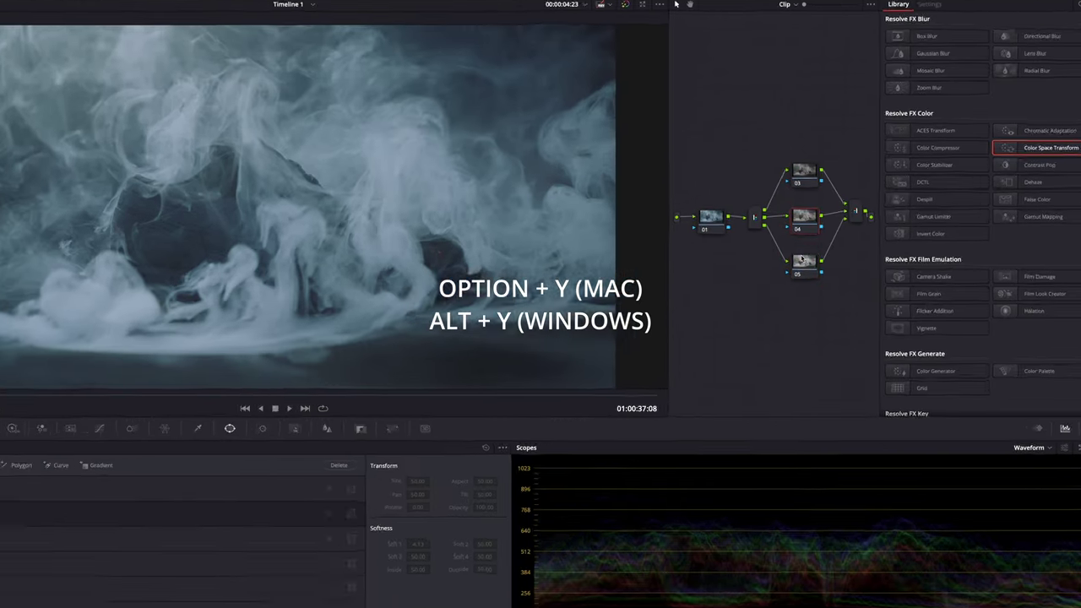
click(804, 254)
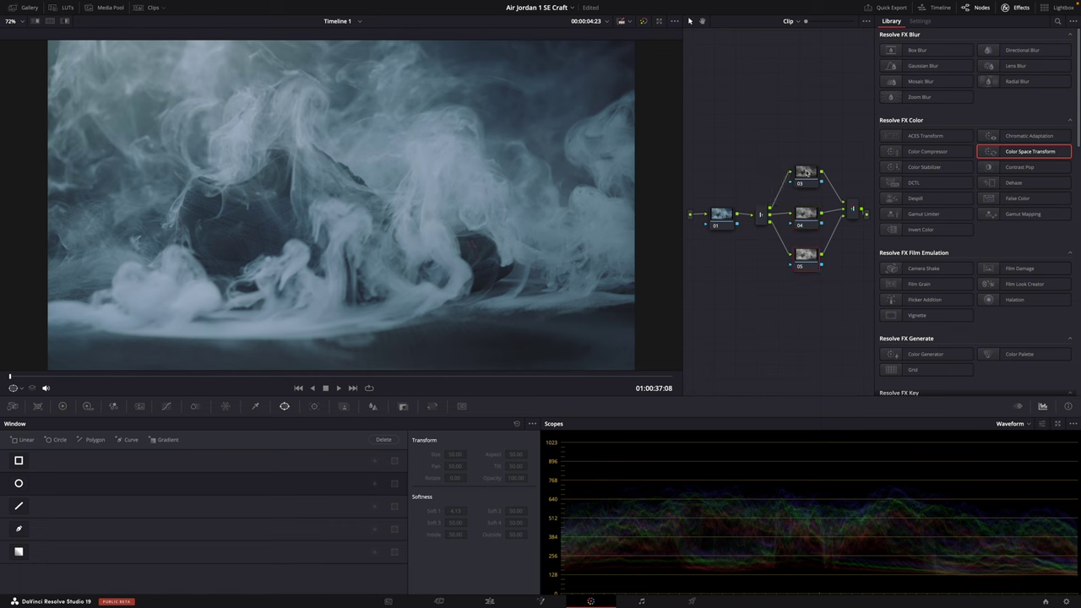
click(431, 407)
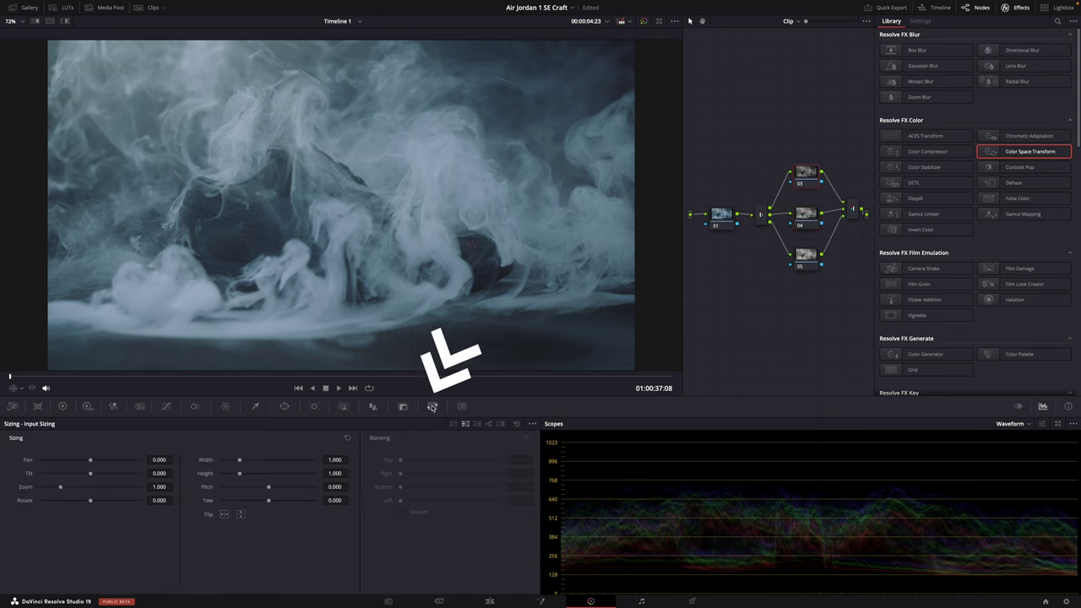
click(489, 425)
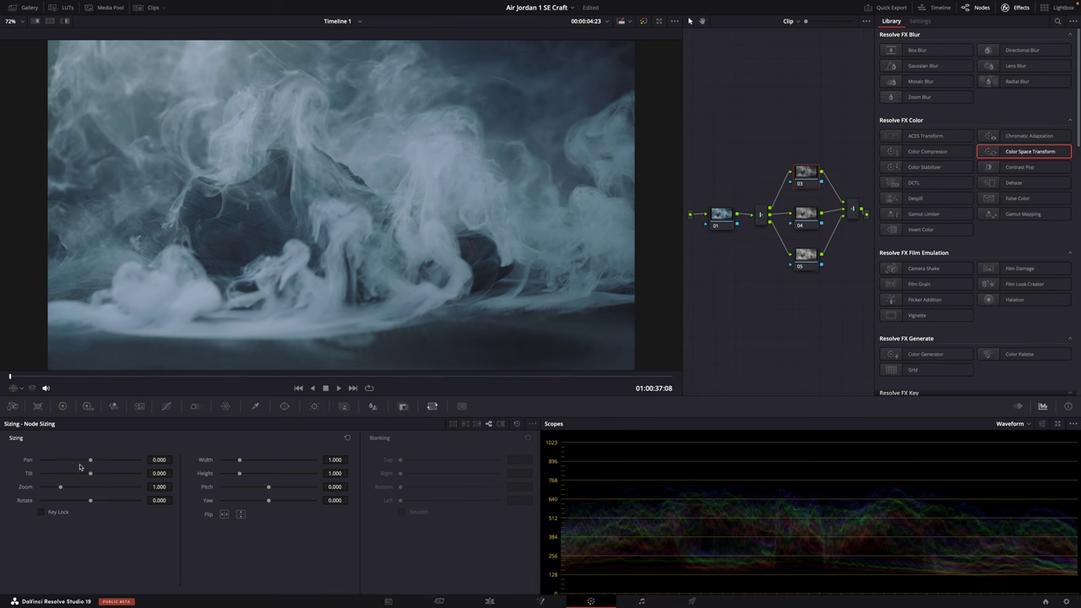
drag(61, 488, 60, 490)
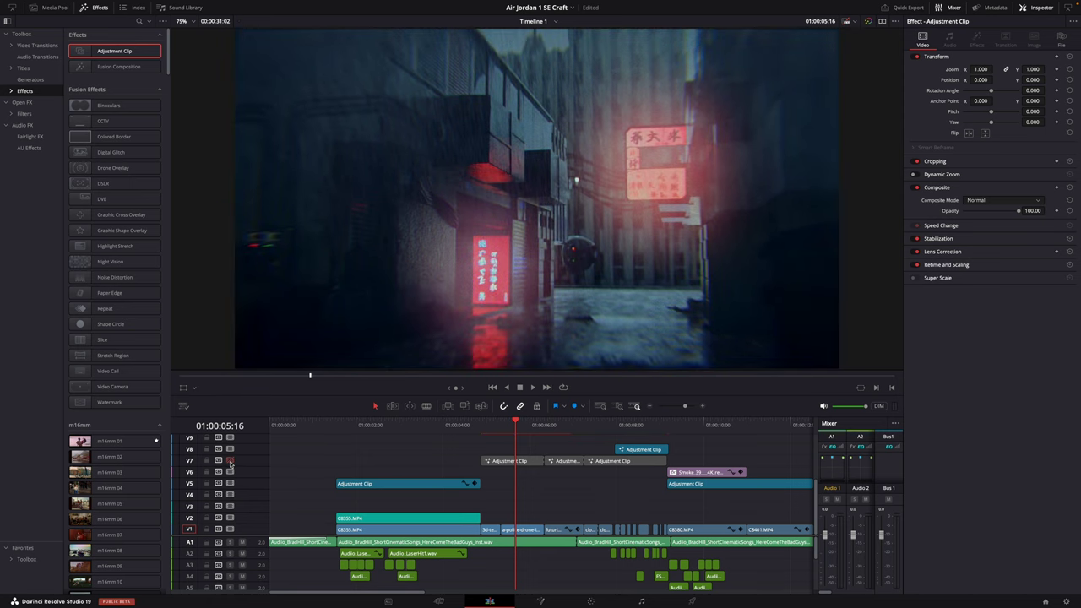
Toggle the V7 film-border adjustment track off and on to compare, leaving it enabled
click(230, 462)
click(231, 464)
click(231, 463)
click(231, 464)
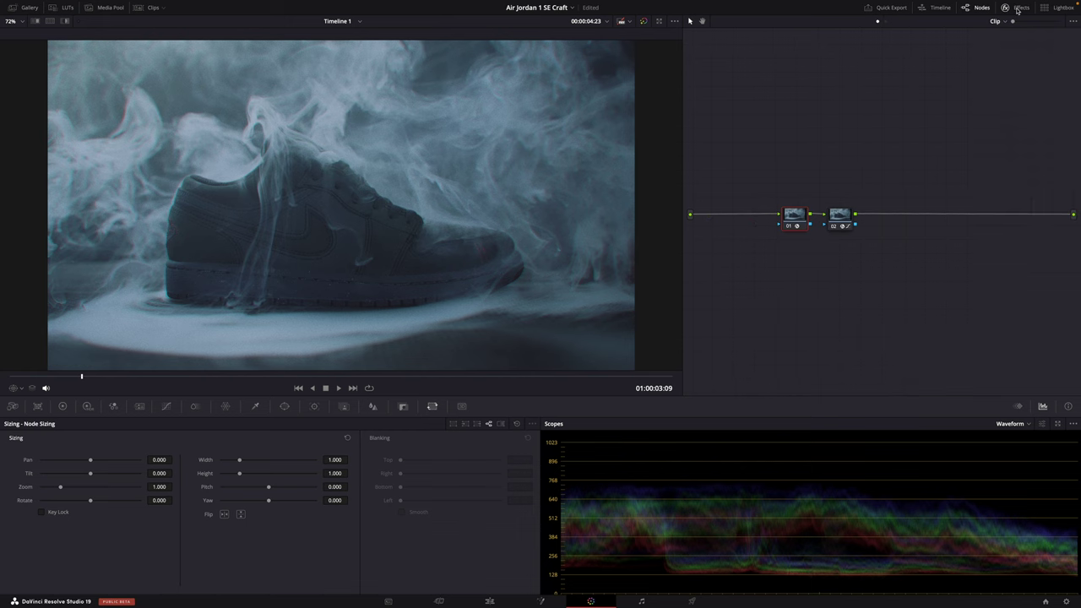
Show the Halation settings on node 01 and toggle that node off and on to compare
click(895, 22)
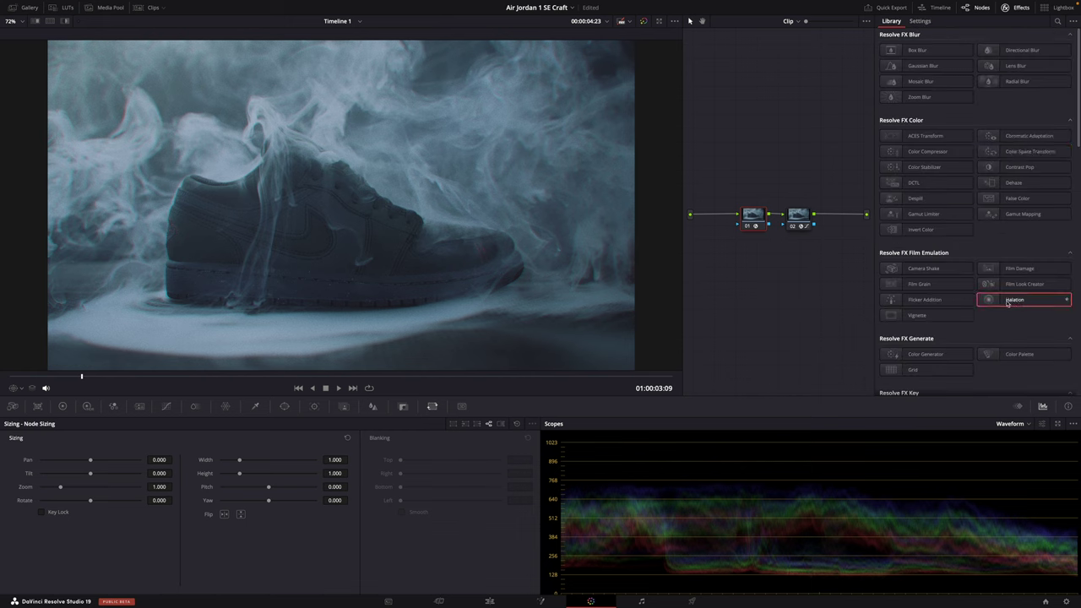
click(748, 227)
click(747, 227)
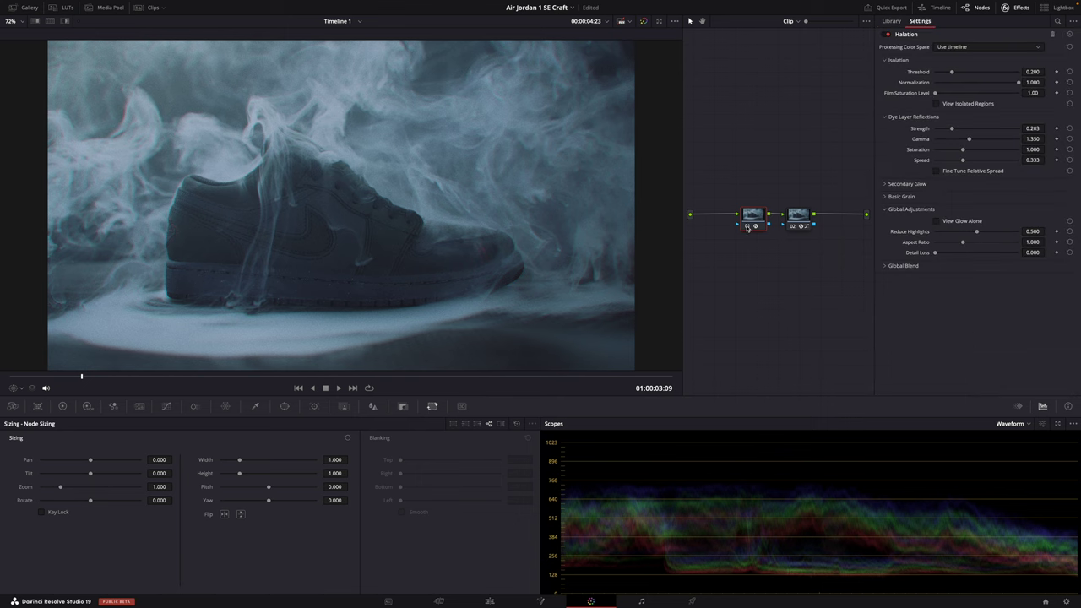
click(747, 227)
click(748, 227)
Show the Film Grain settings on node 02 and toggle that node on and off to compare
click(803, 216)
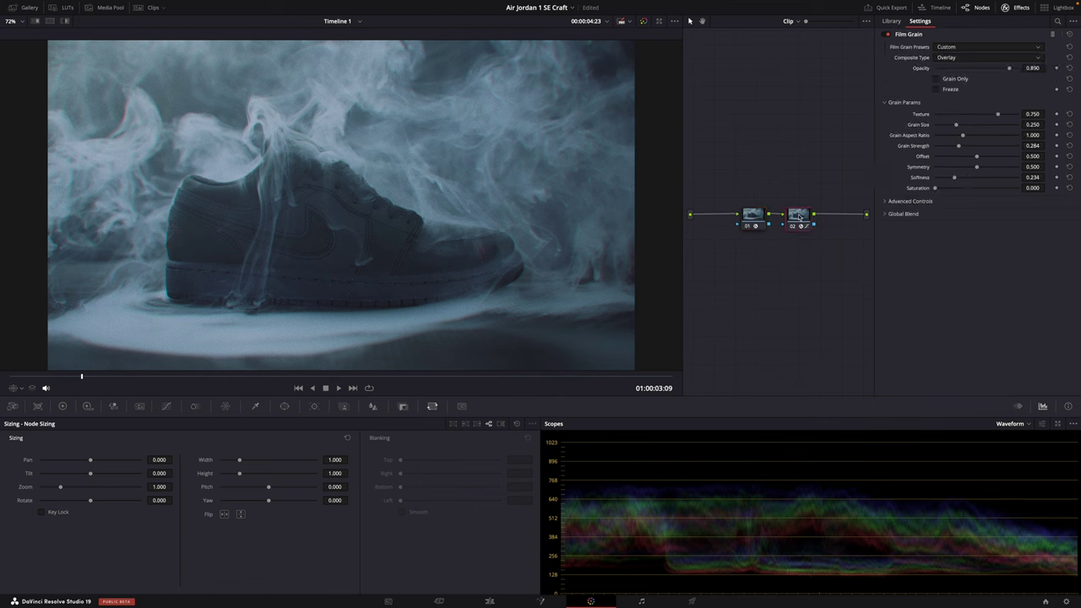
click(791, 226)
click(795, 227)
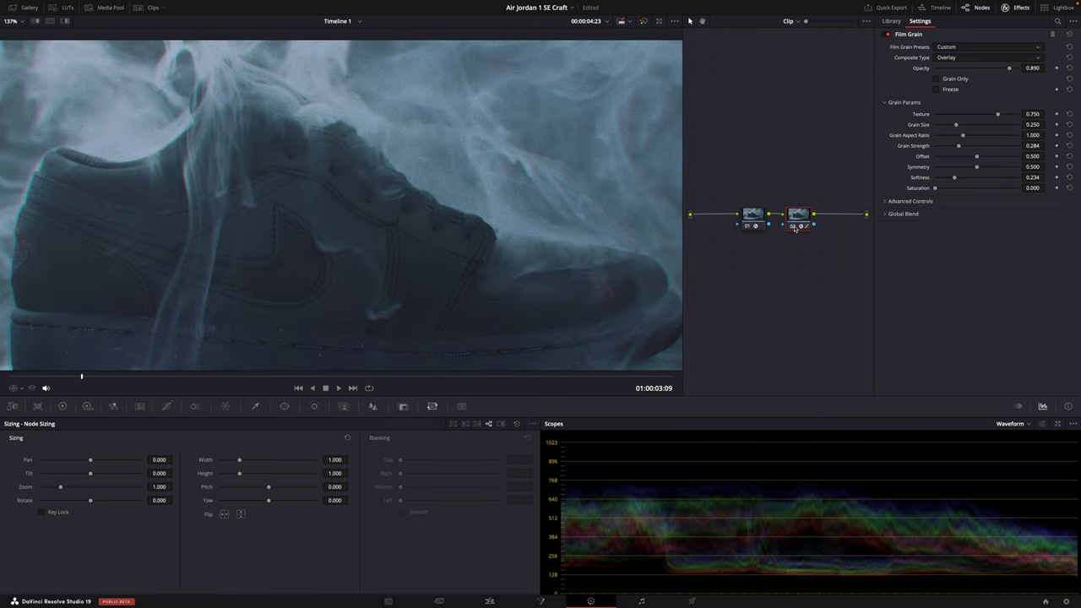
click(795, 228)
click(795, 227)
click(795, 228)
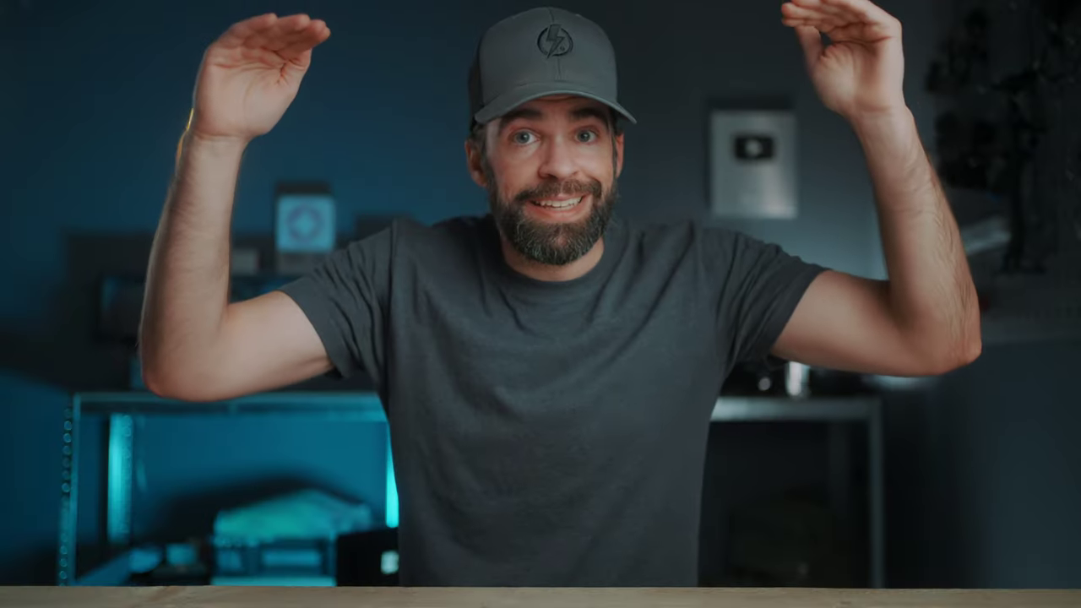